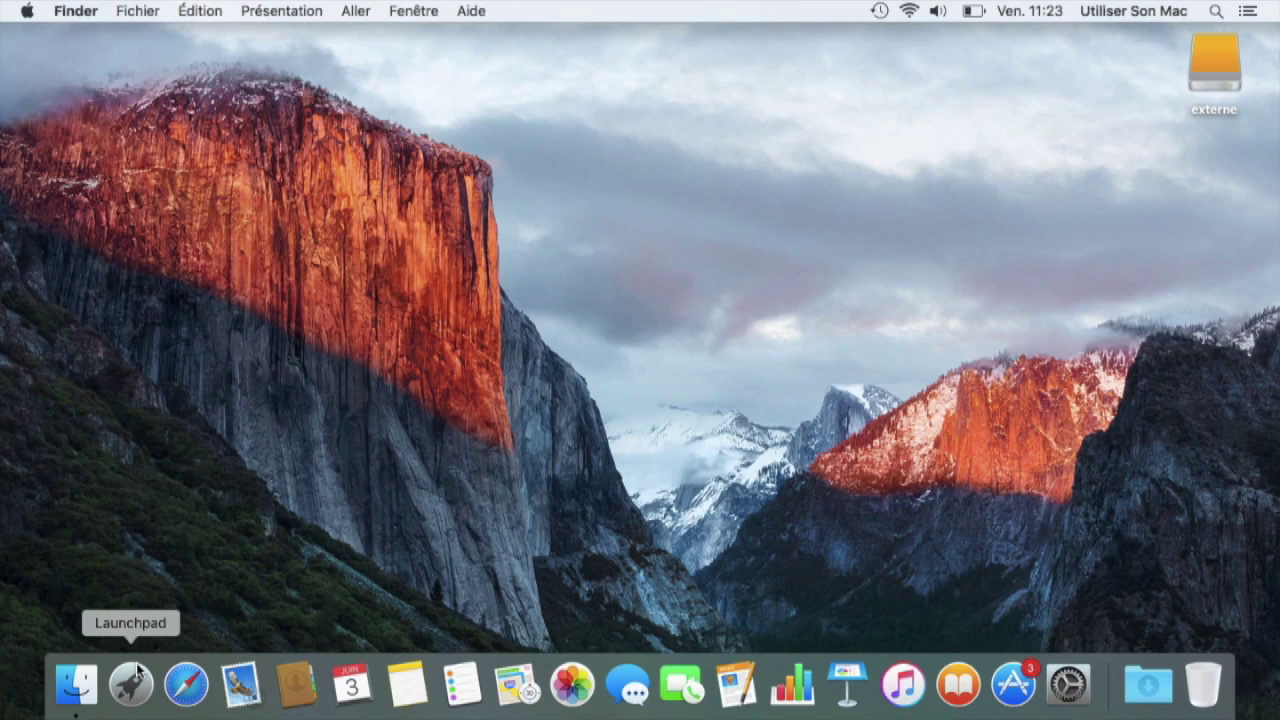
Step: Launch Utilitaire de disque and bring up the erase settings for the external volume externe
text(disque)
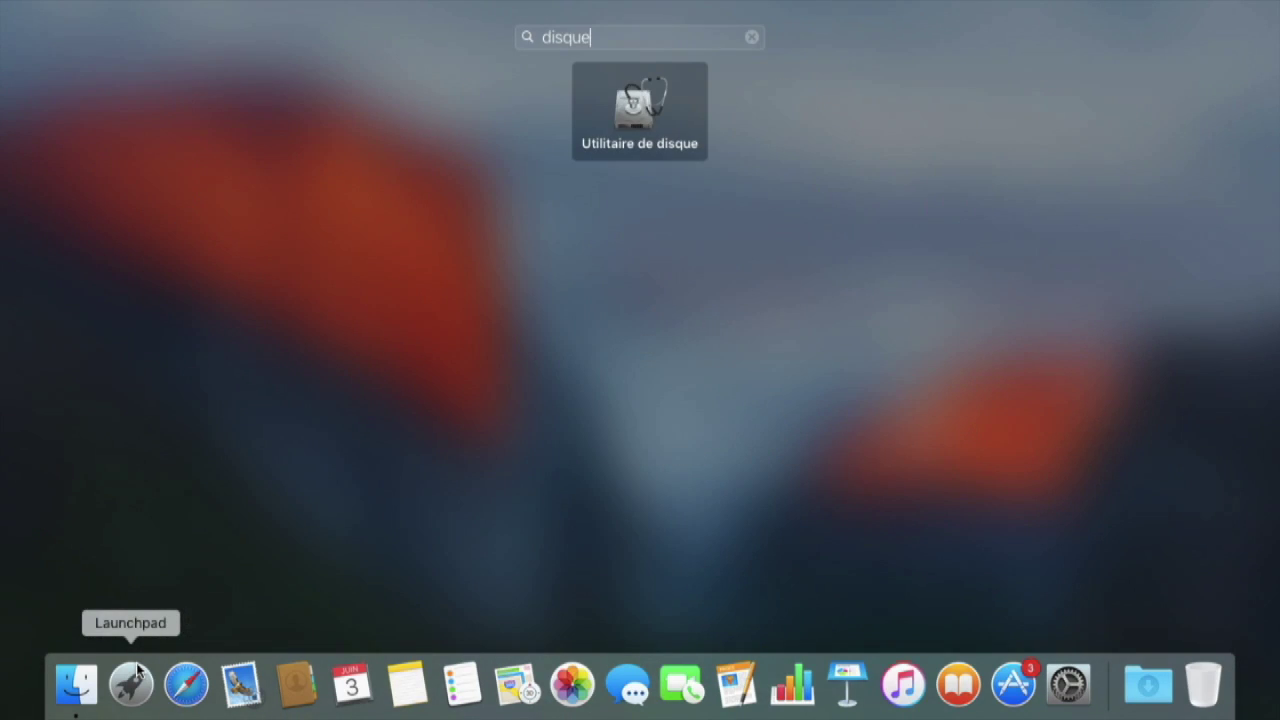
click(629, 118)
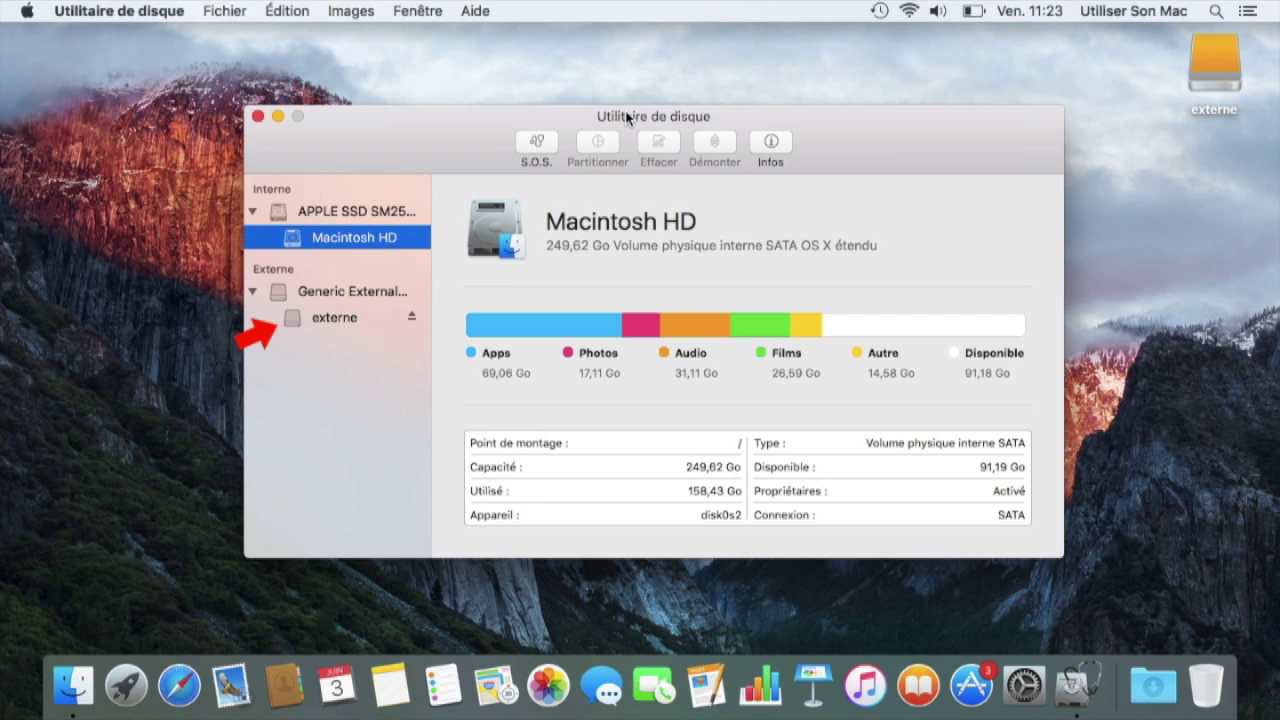
click(350, 317)
click(655, 144)
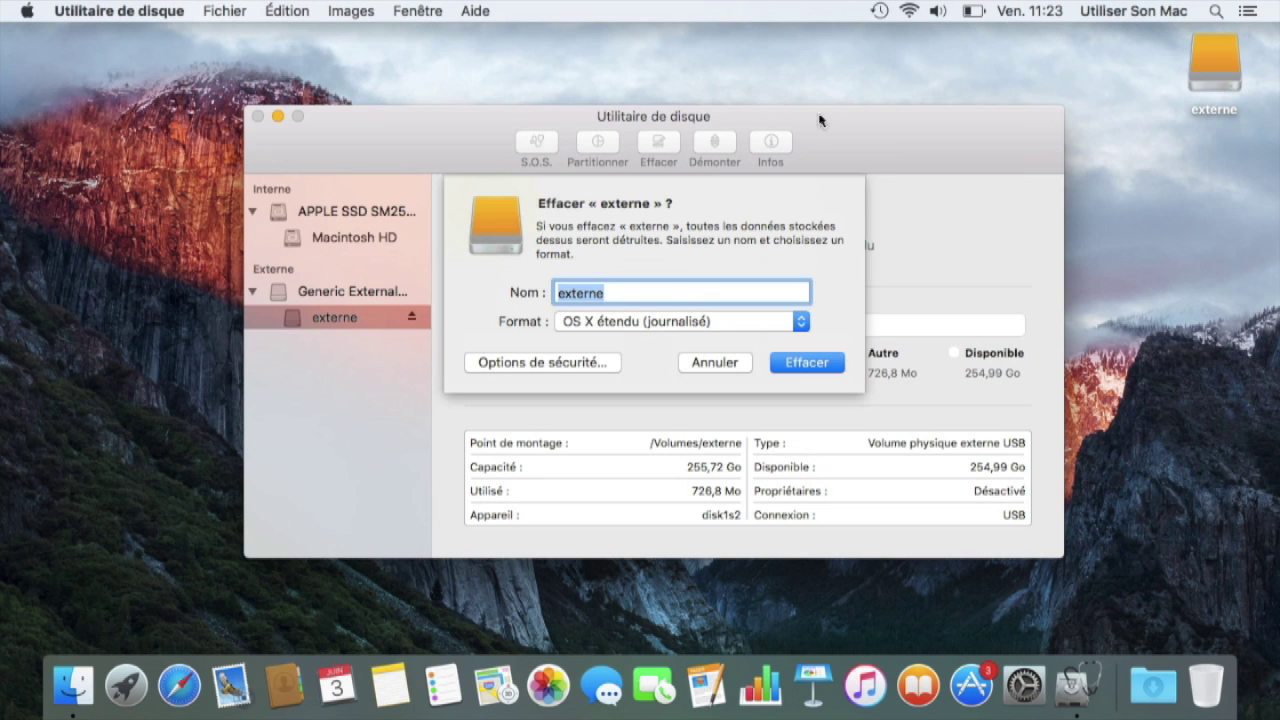
Step: Copy vlc-2.1.2.dmg, Photos week end and the videos folder from the externe disk into the Documents folder
click(1190, 60)
double_click(1190, 60)
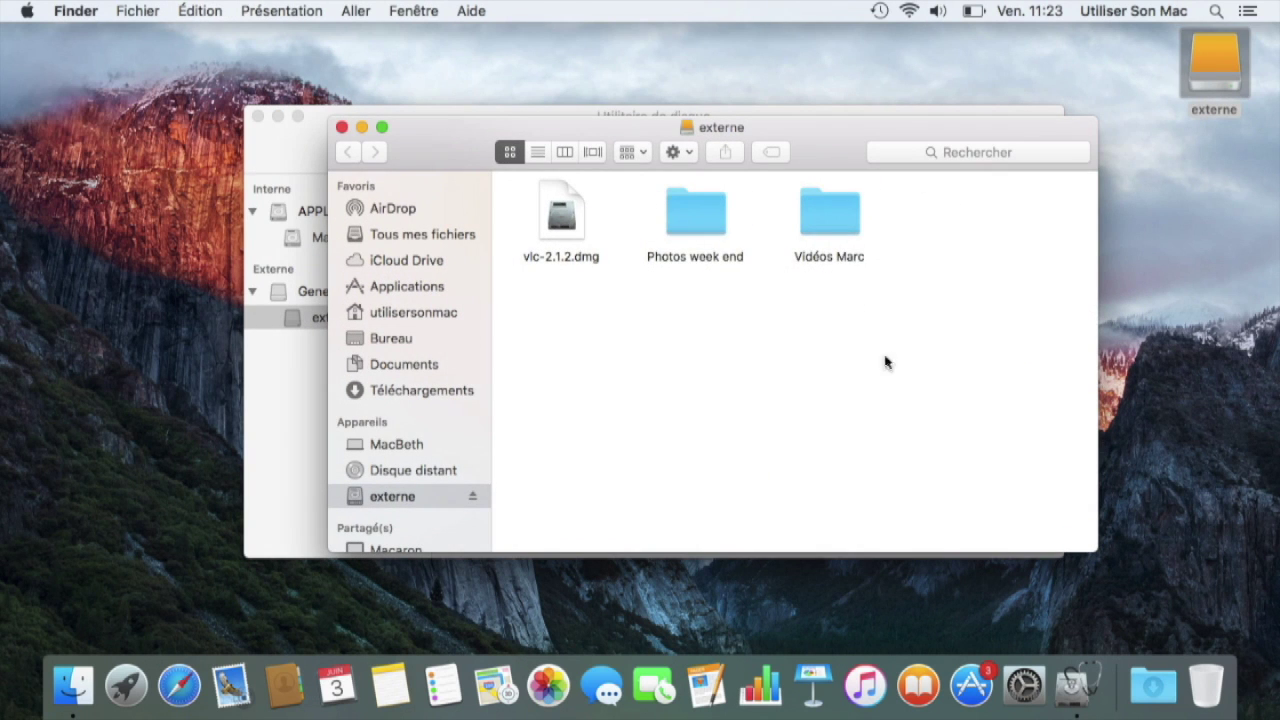
drag(903, 364, 571, 216)
click(212, 10)
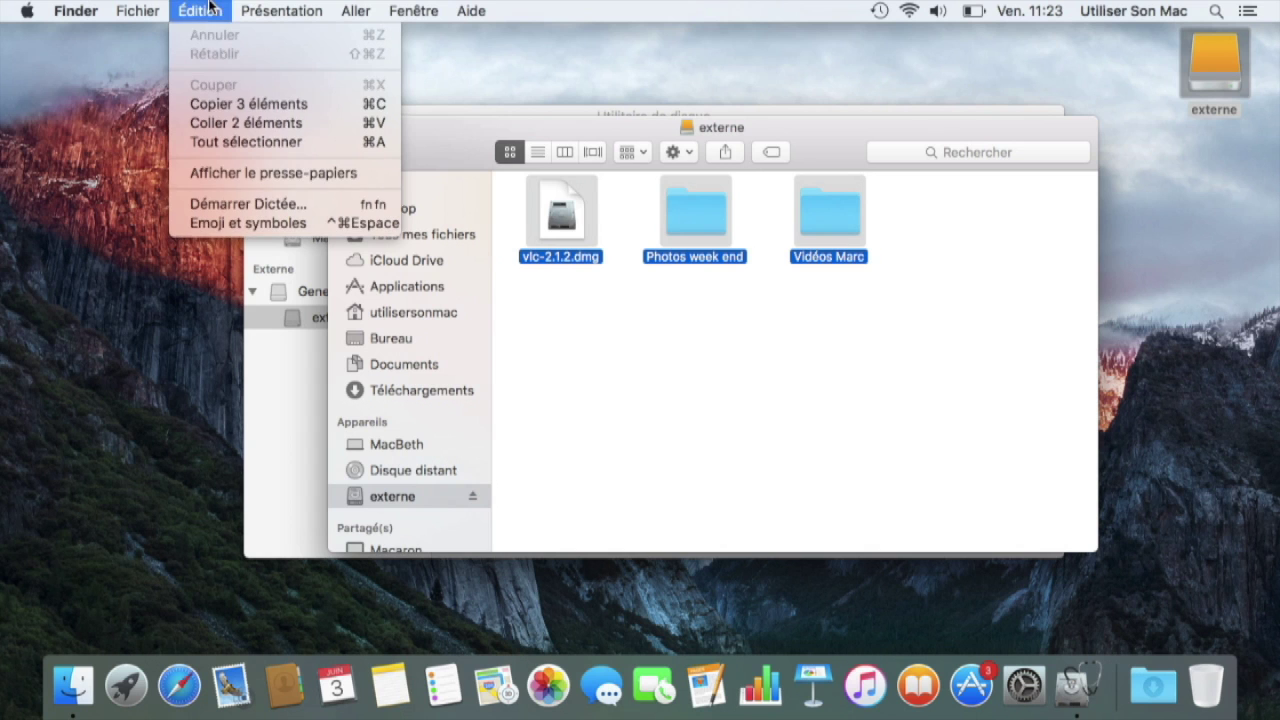
click(218, 104)
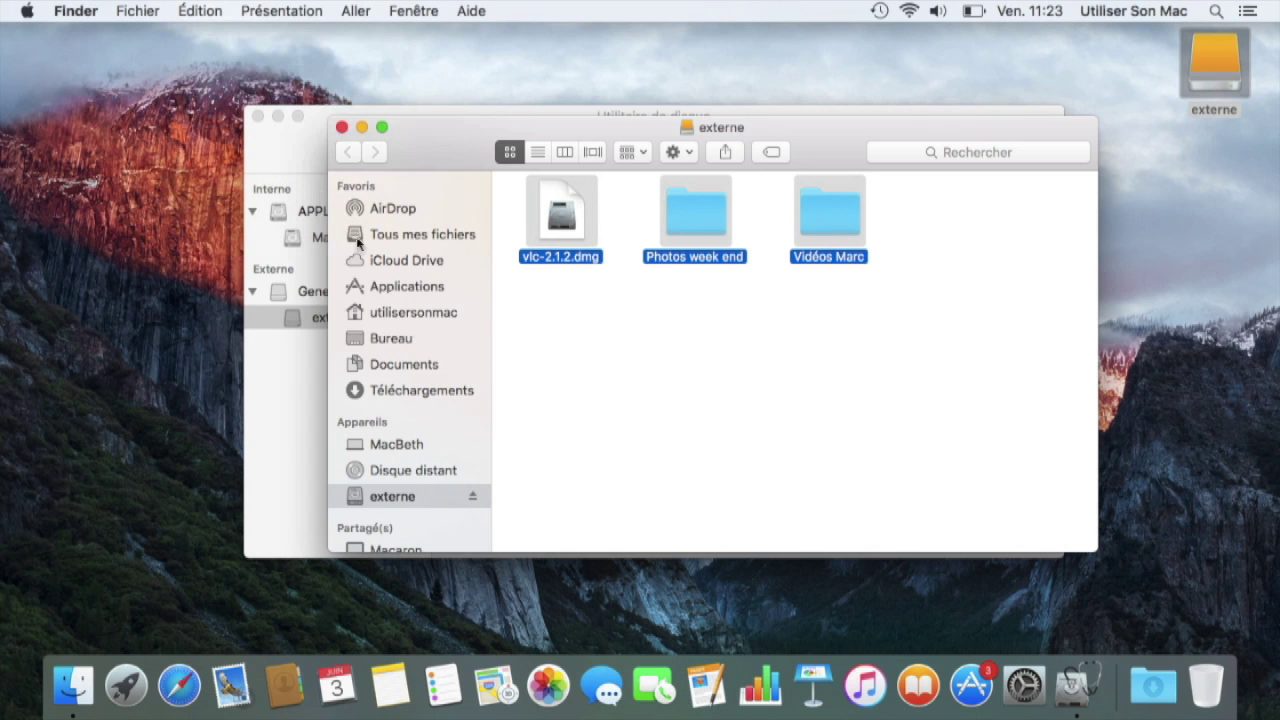
click(412, 338)
click(416, 364)
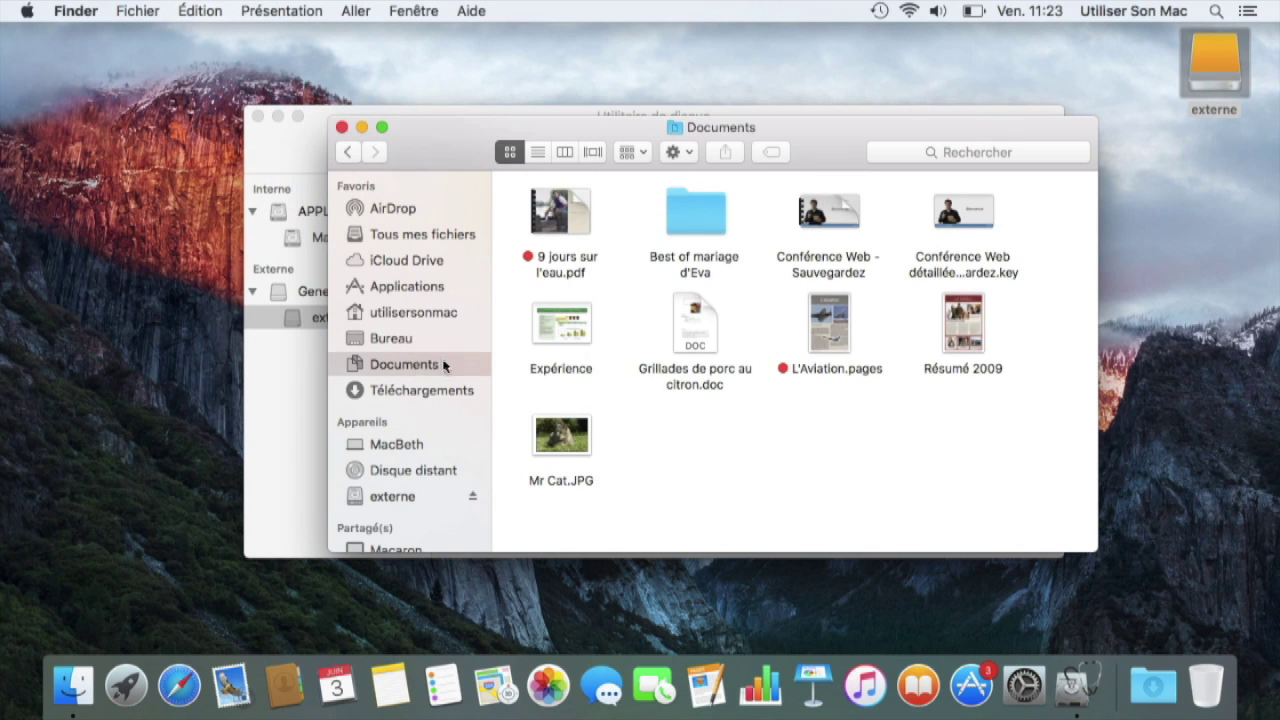
click(182, 10)
click(213, 123)
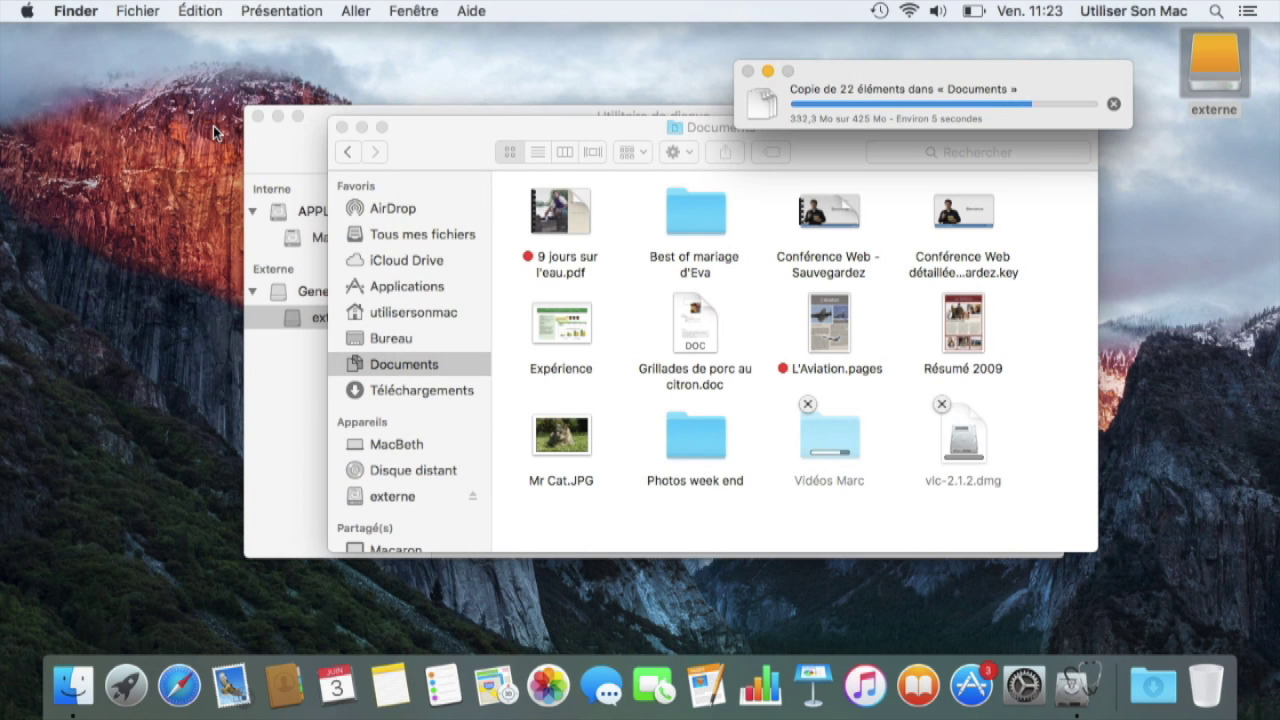
Step: Return to the erase settings for externe in Utilitaire de disque, review the available formats, and cancel without erasing
click(309, 392)
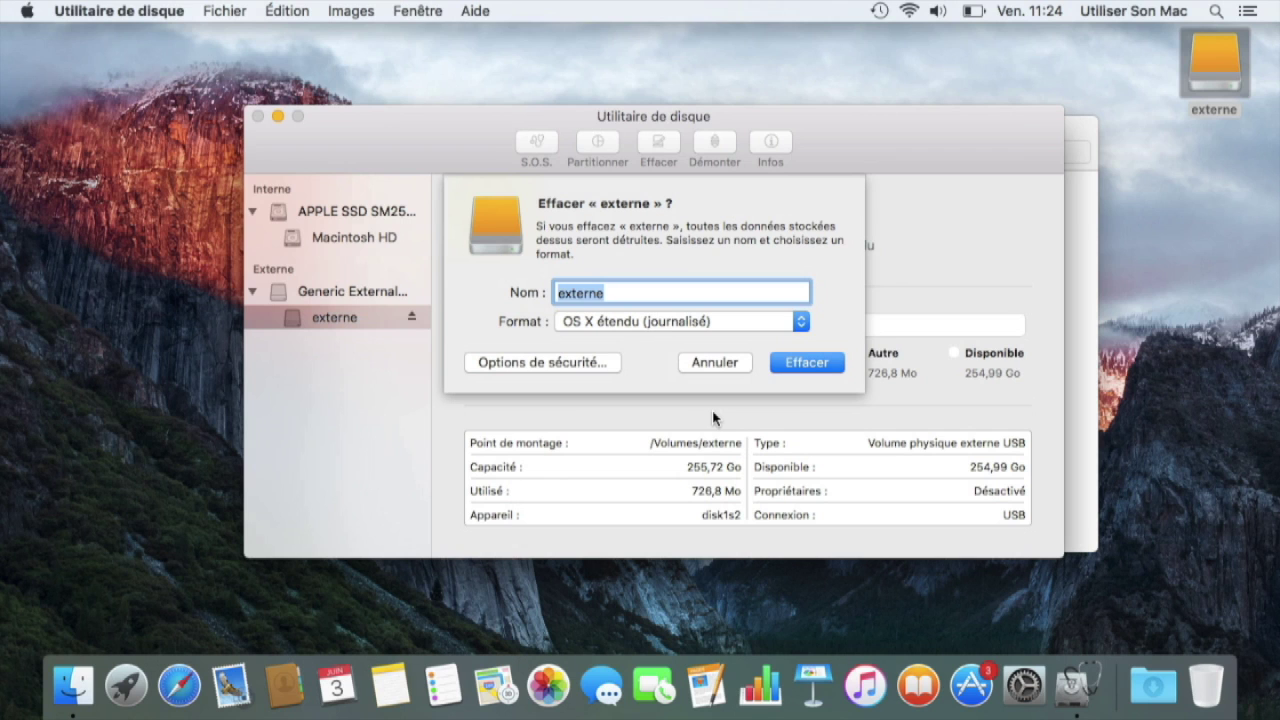
click(772, 320)
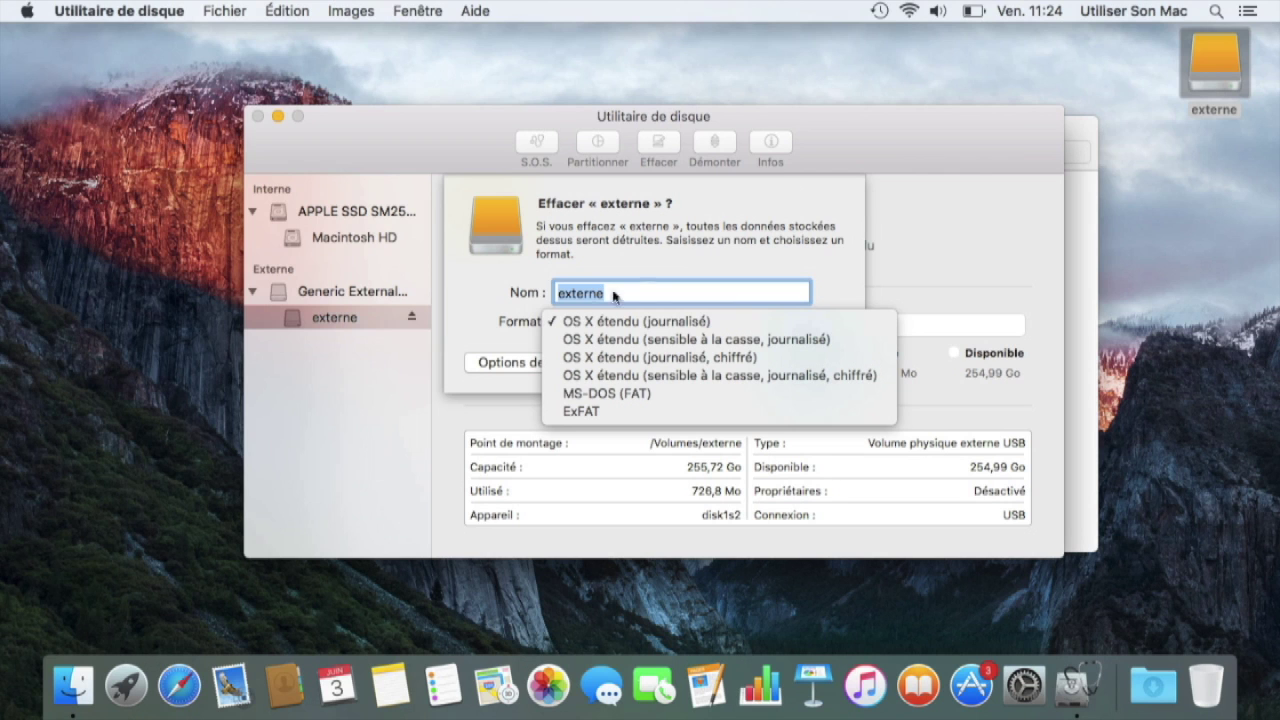
click(470, 345)
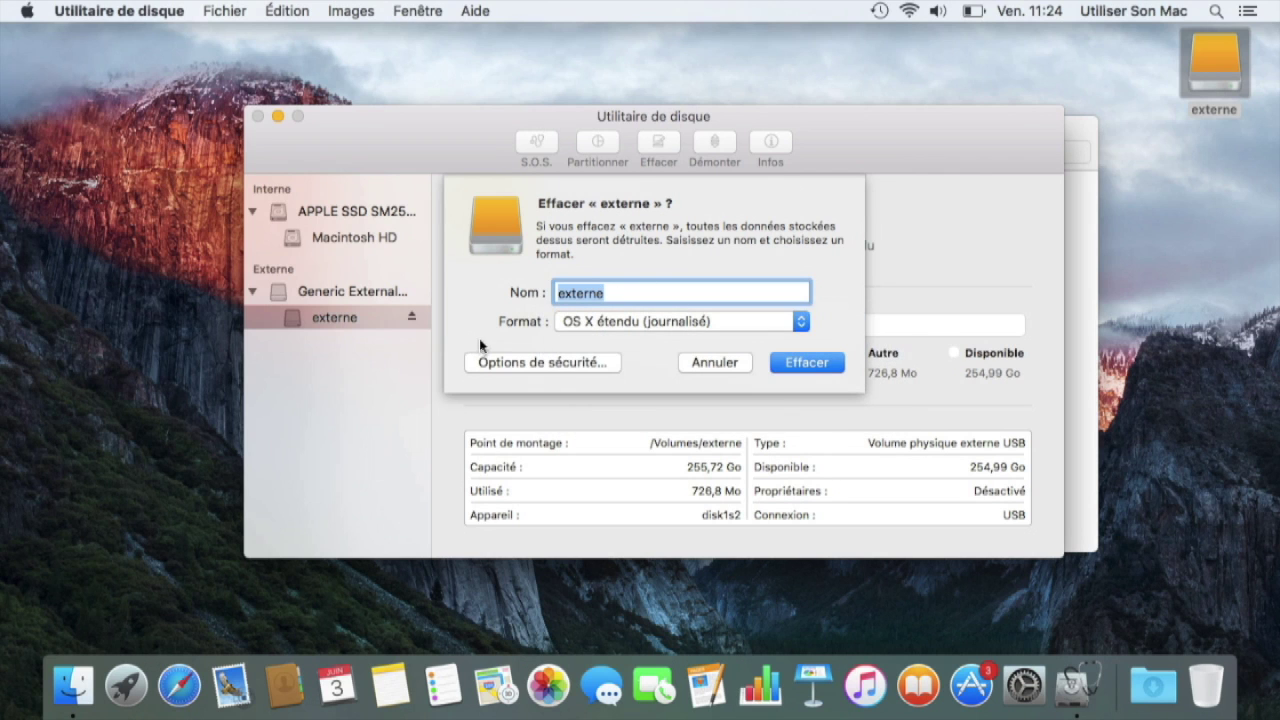
click(695, 370)
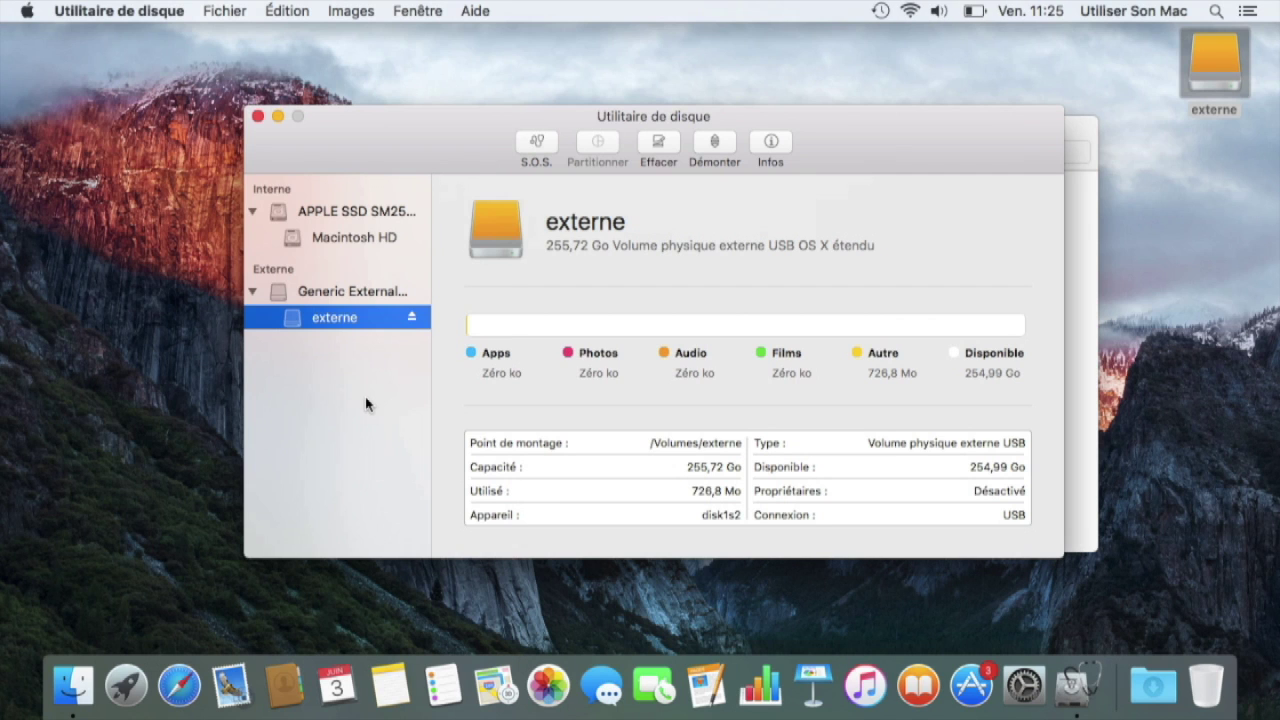
Step: Add a second partition to the Generic External Media disk
click(344, 290)
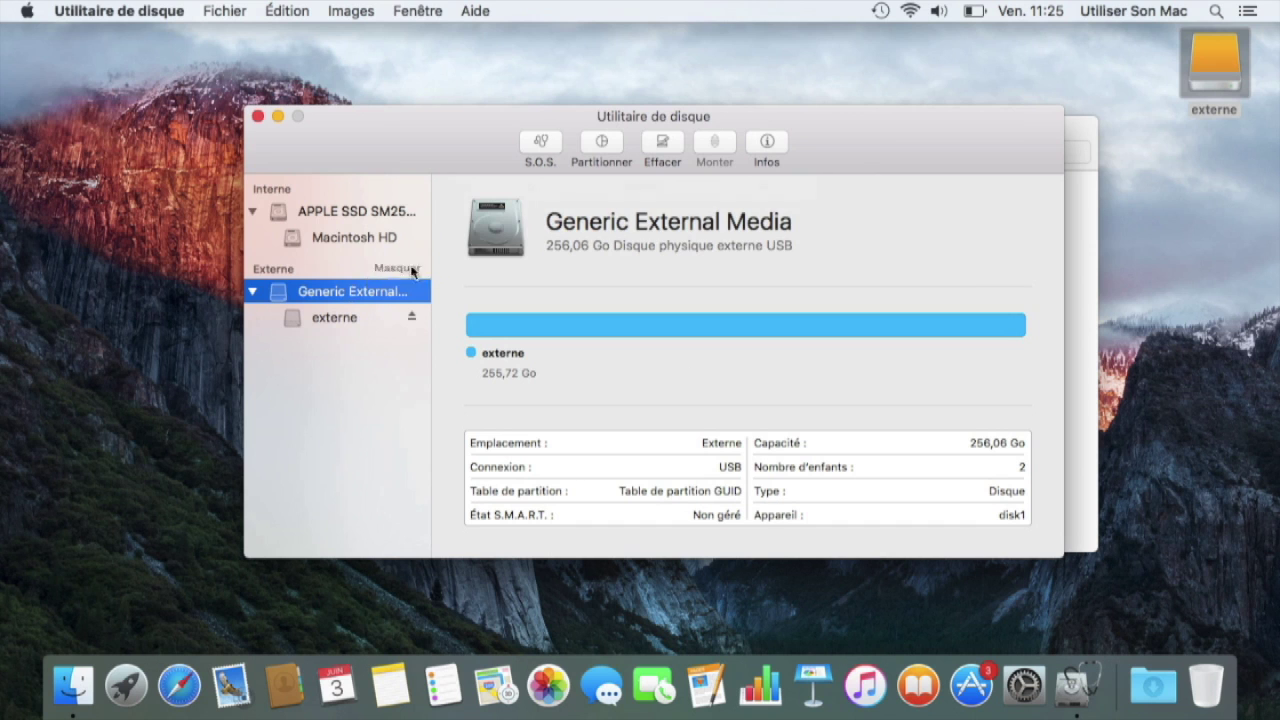
click(601, 142)
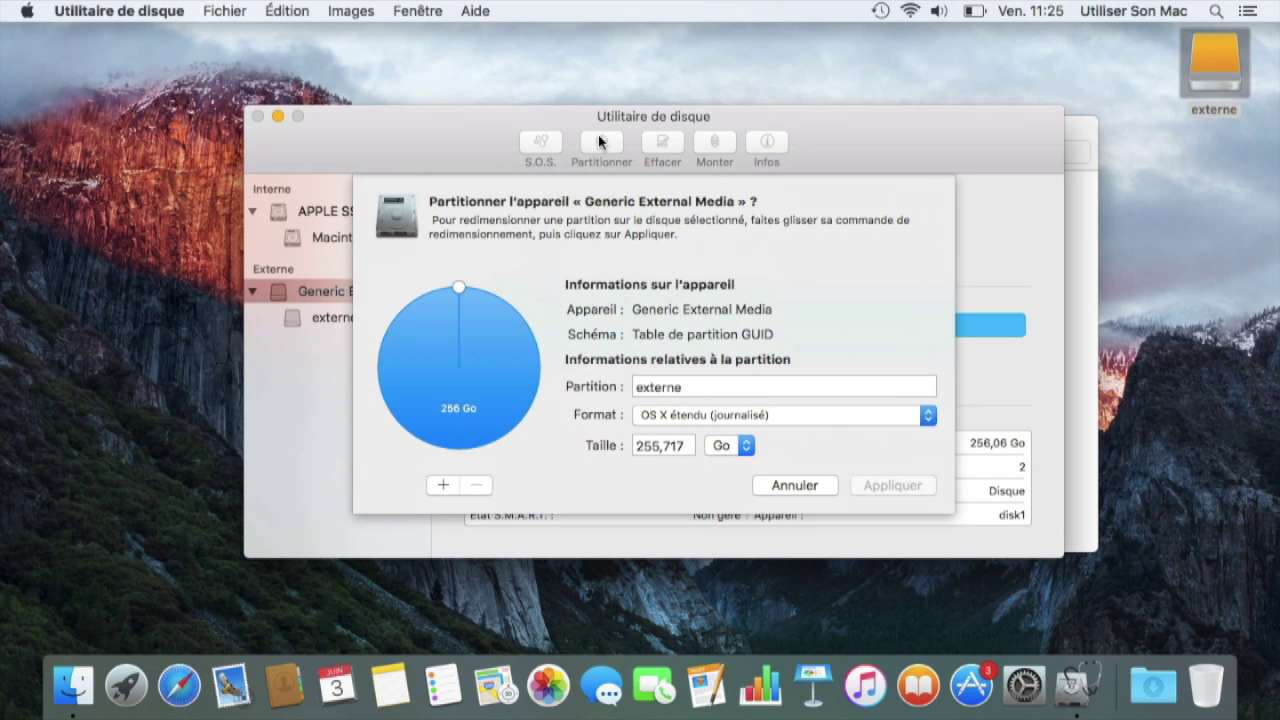
click(443, 486)
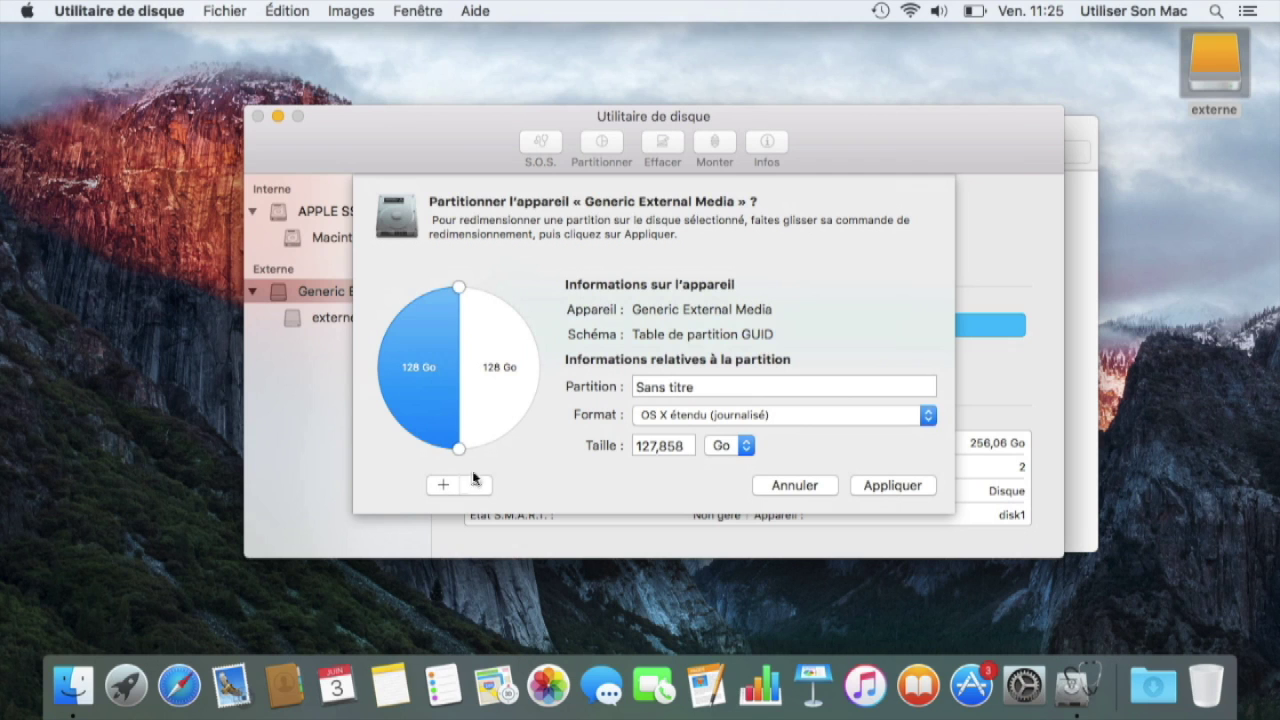
Step: Set the externe partition's format to OS X étendu (journalisé, chiffré), entering and confirming the encryption password
click(500, 370)
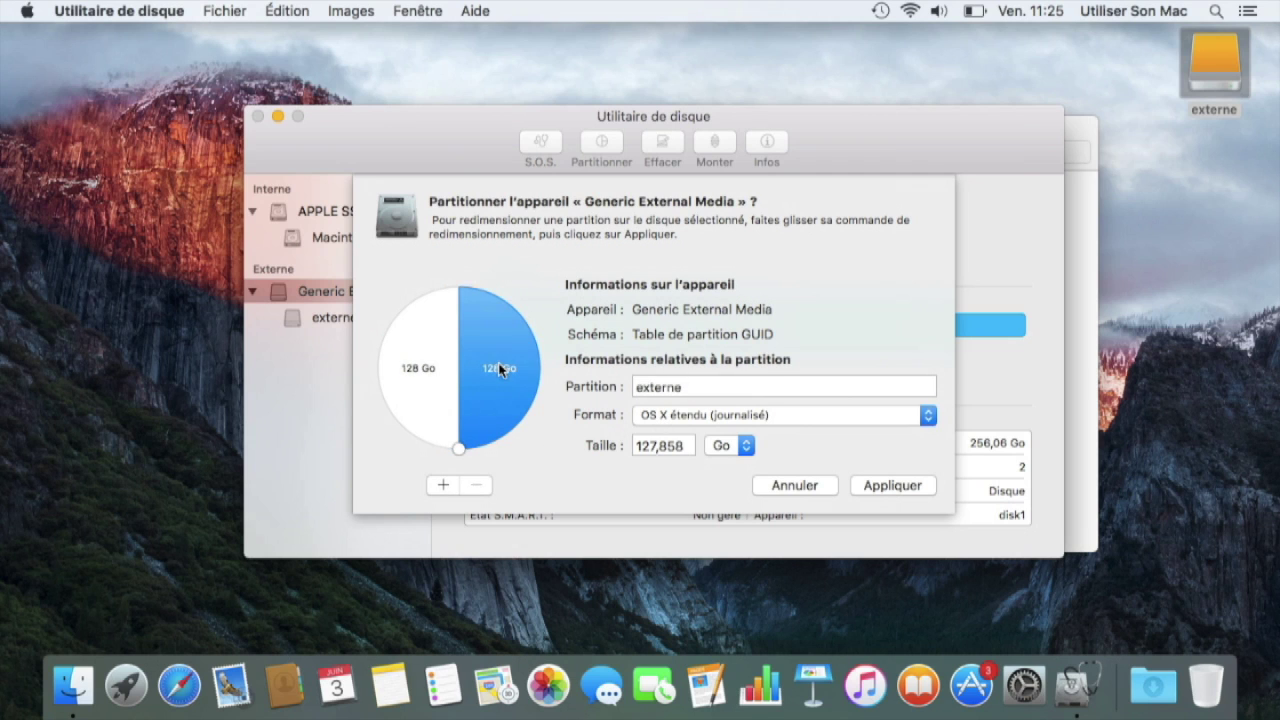
click(716, 422)
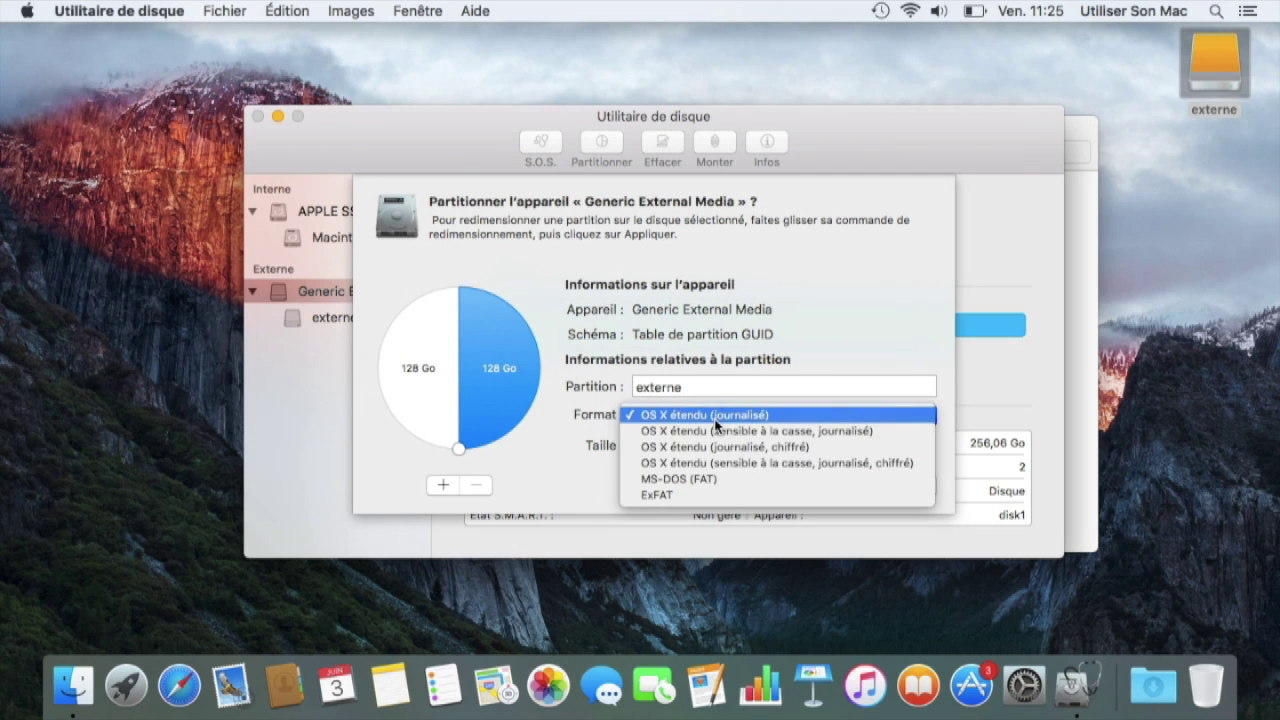
click(711, 449)
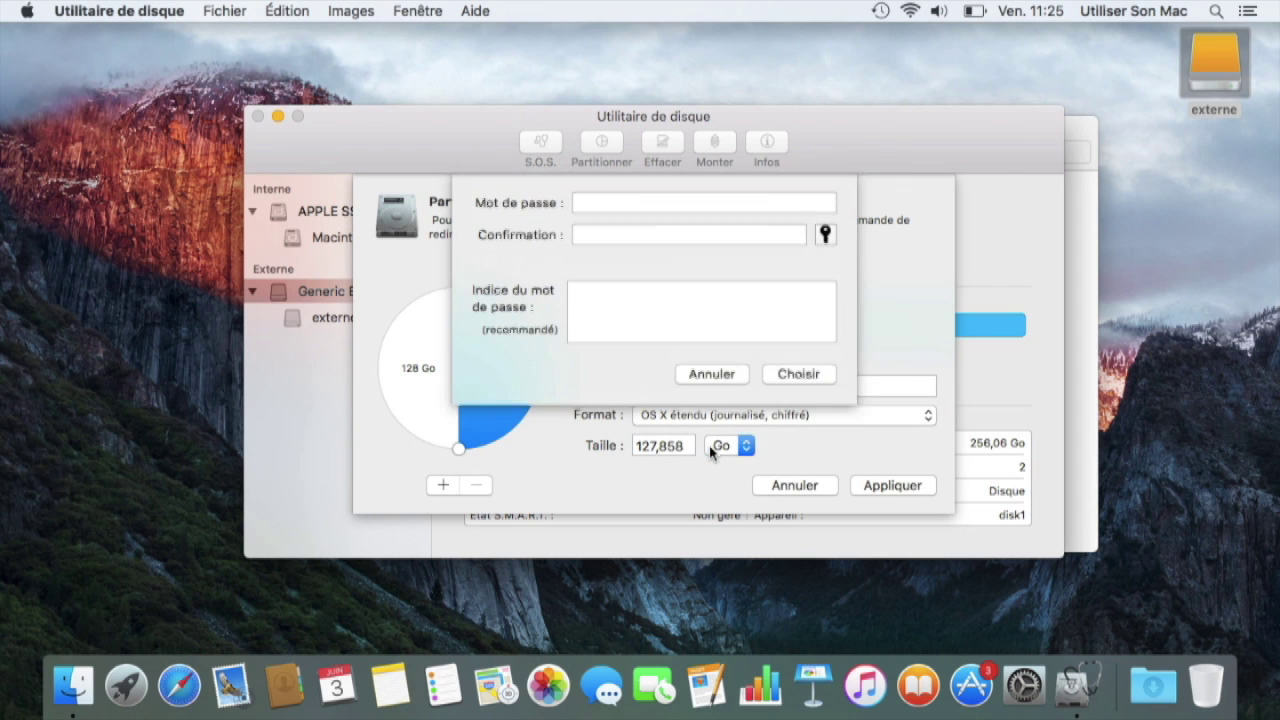
text(••••••)
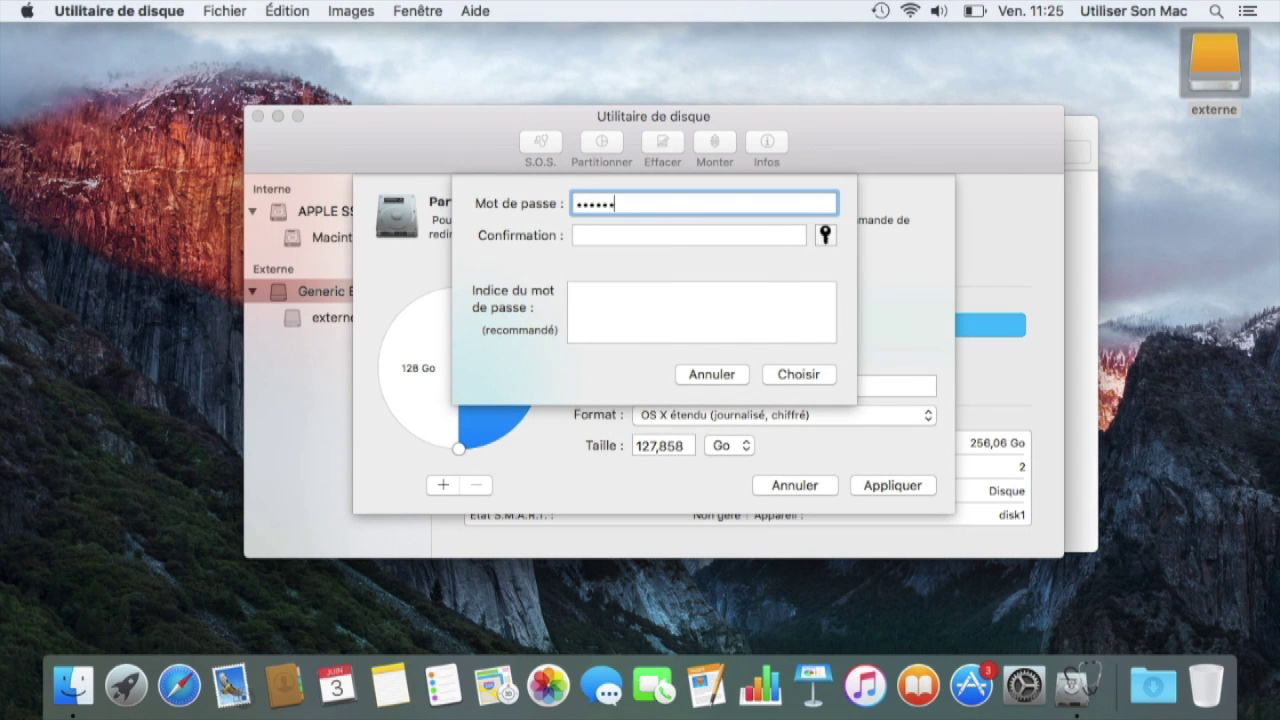
key(Tab)
text(••••••)
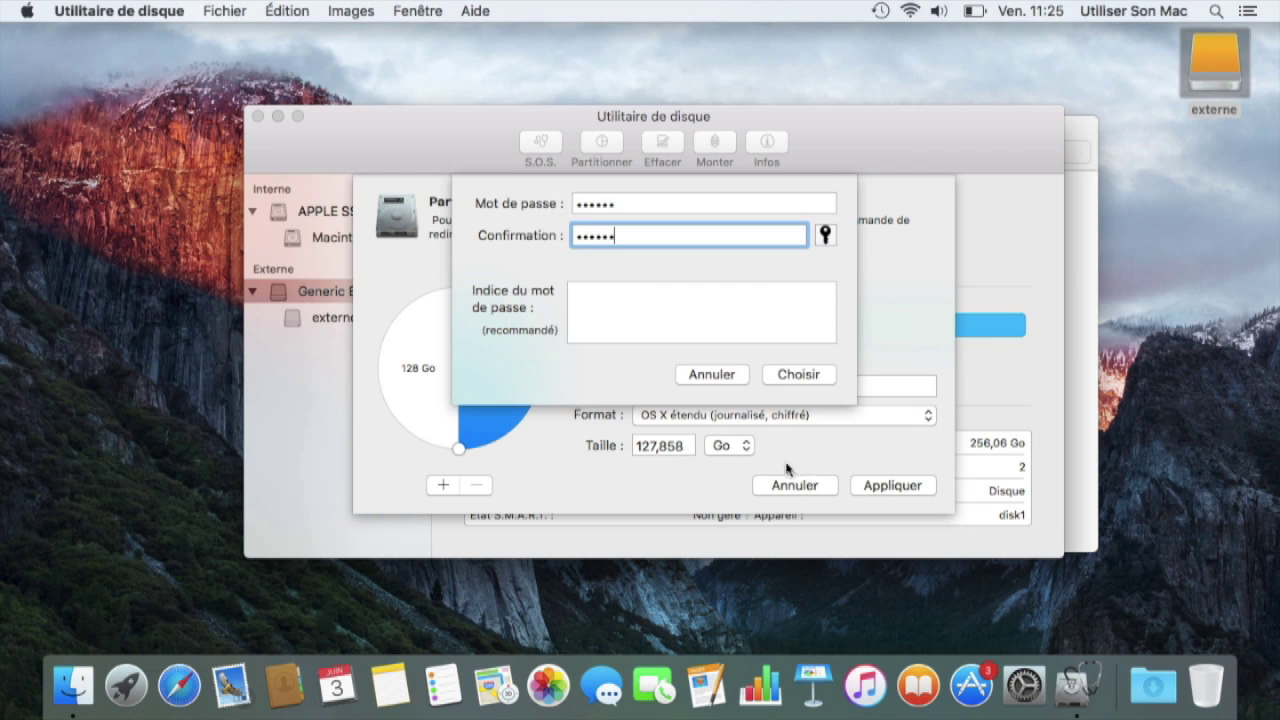
click(823, 376)
Step: Set the new partition's format to ExFAT, name it Pour Windows, and cancel the partitioning
click(423, 390)
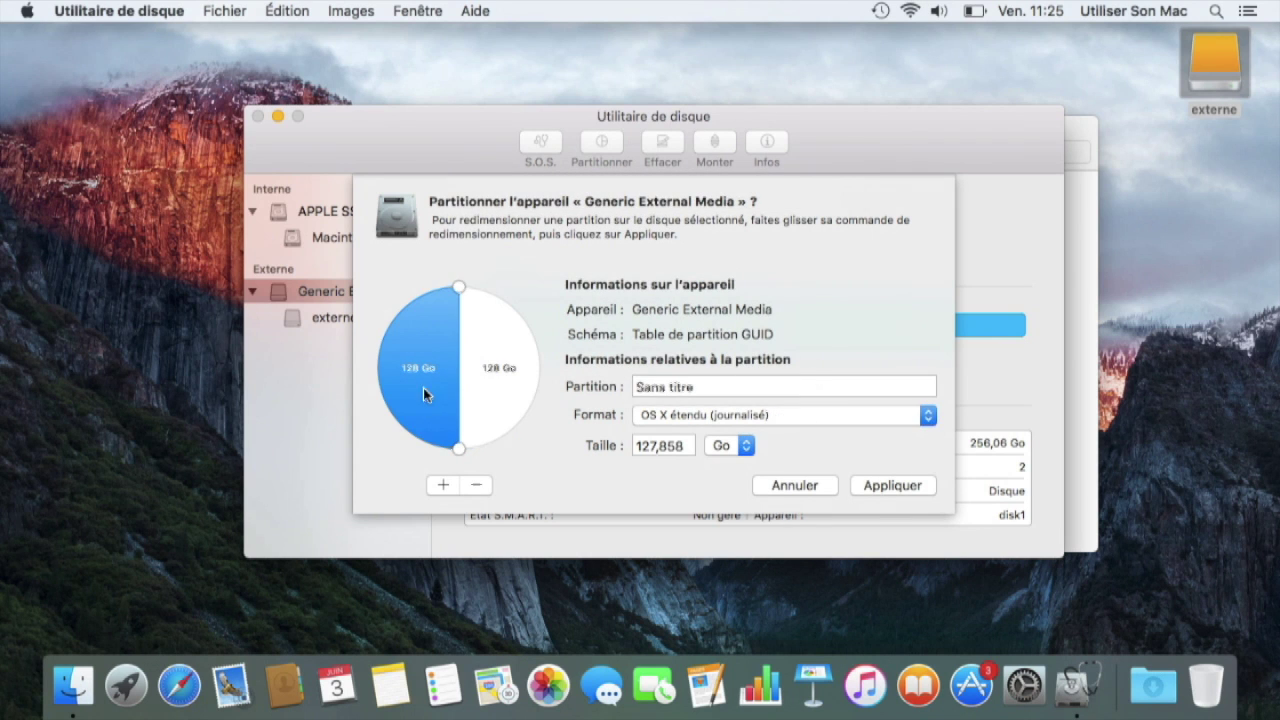
click(660, 420)
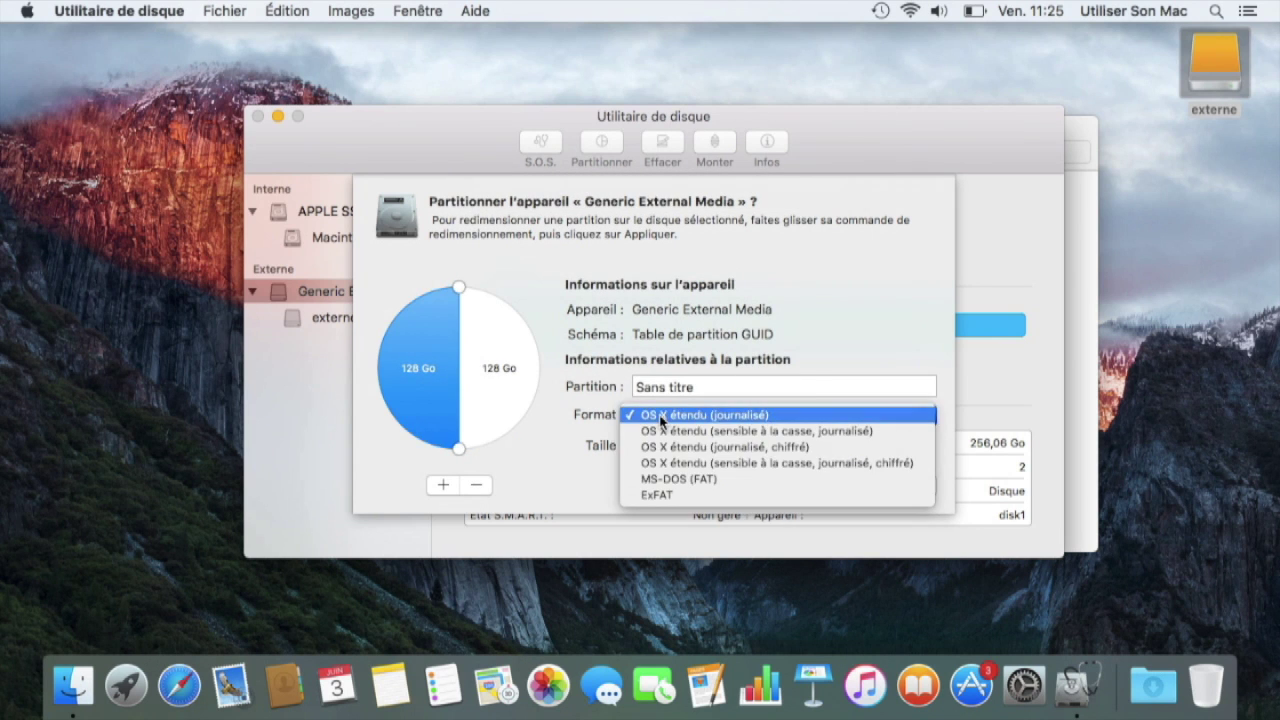
click(665, 494)
drag(694, 393, 605, 388)
text(Pour )
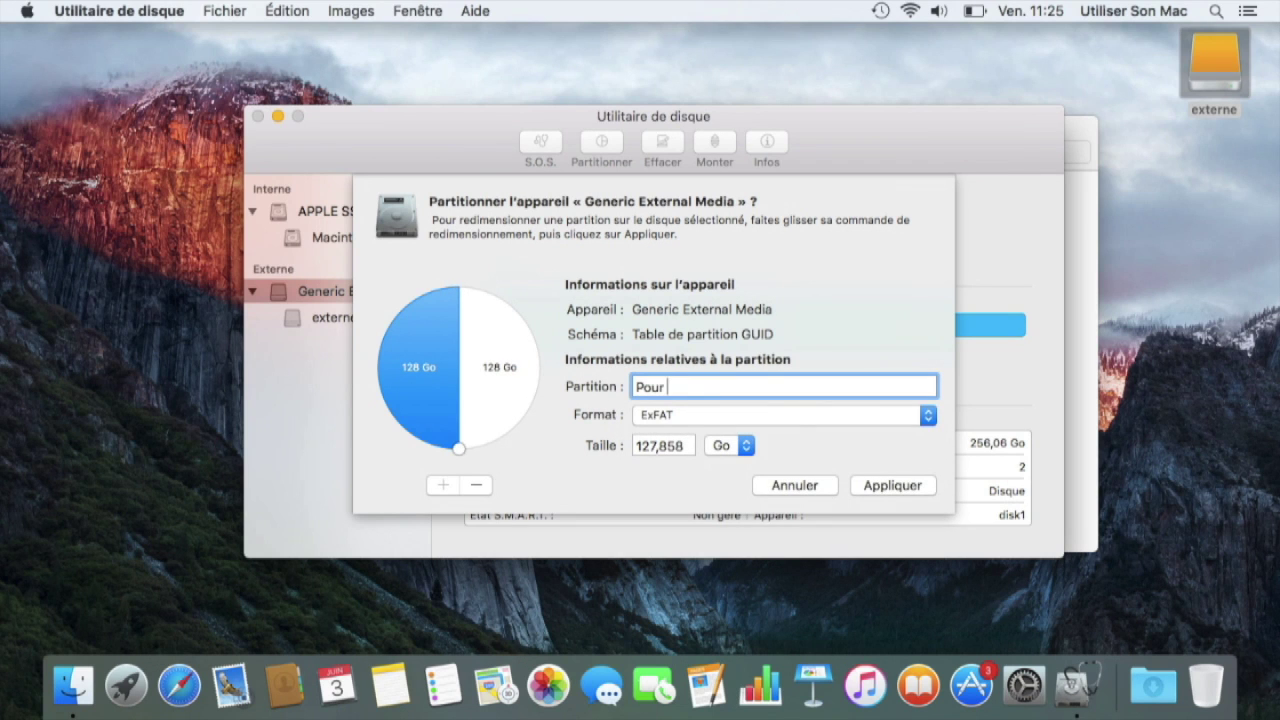
text(Windows)
click(792, 486)
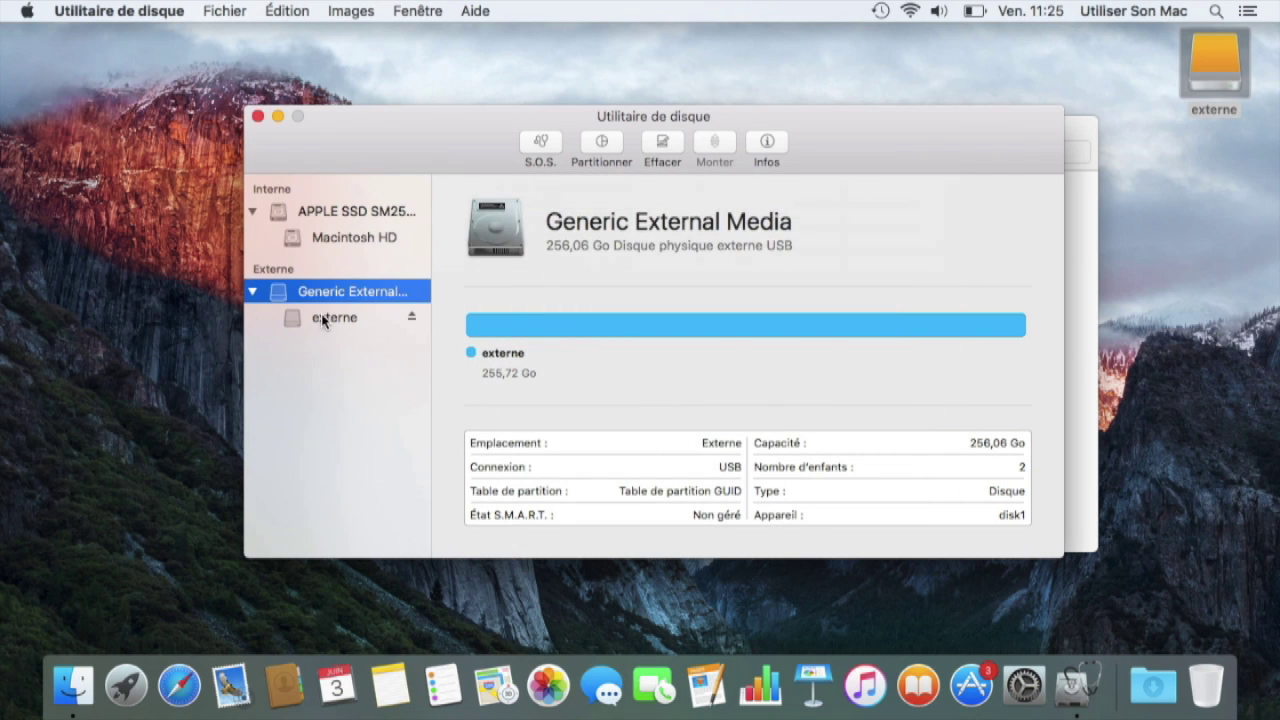
Step: Erase the externe volume in the OS X étendu (journalisé, chiffré) format, entering and confirming the encryption password
click(323, 318)
click(662, 143)
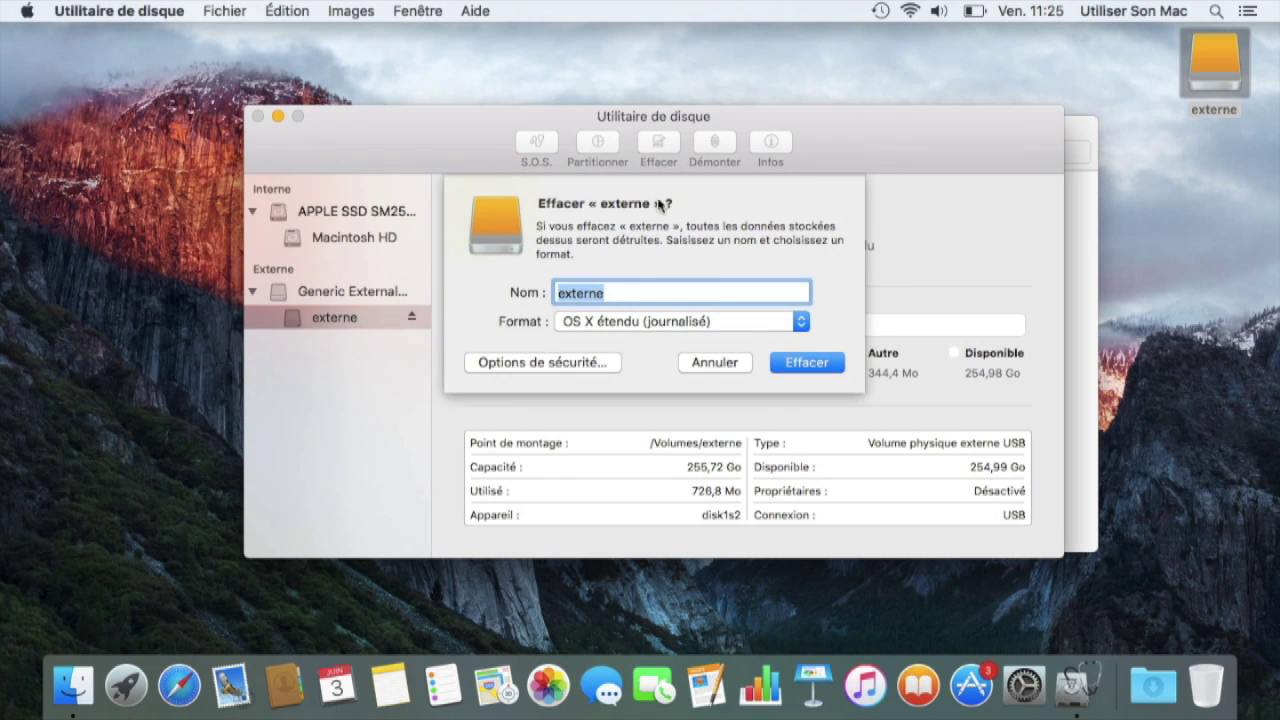
click(630, 321)
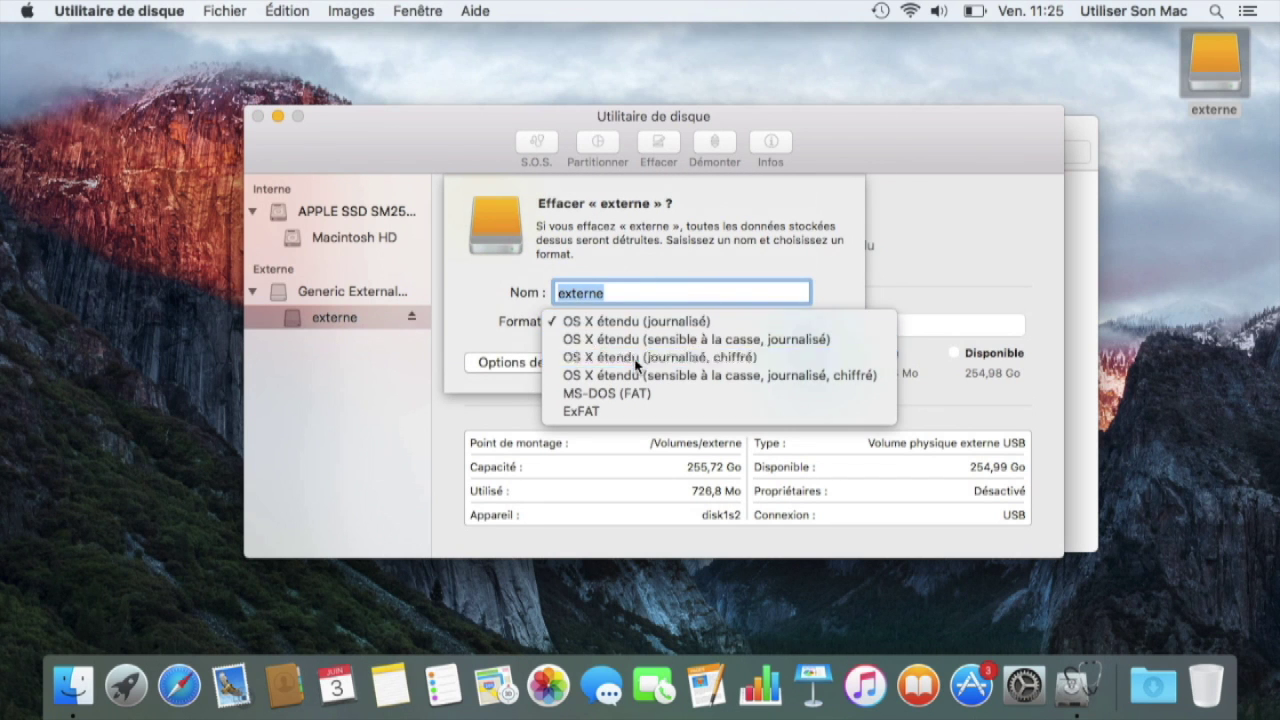
click(637, 366)
text(••••••)
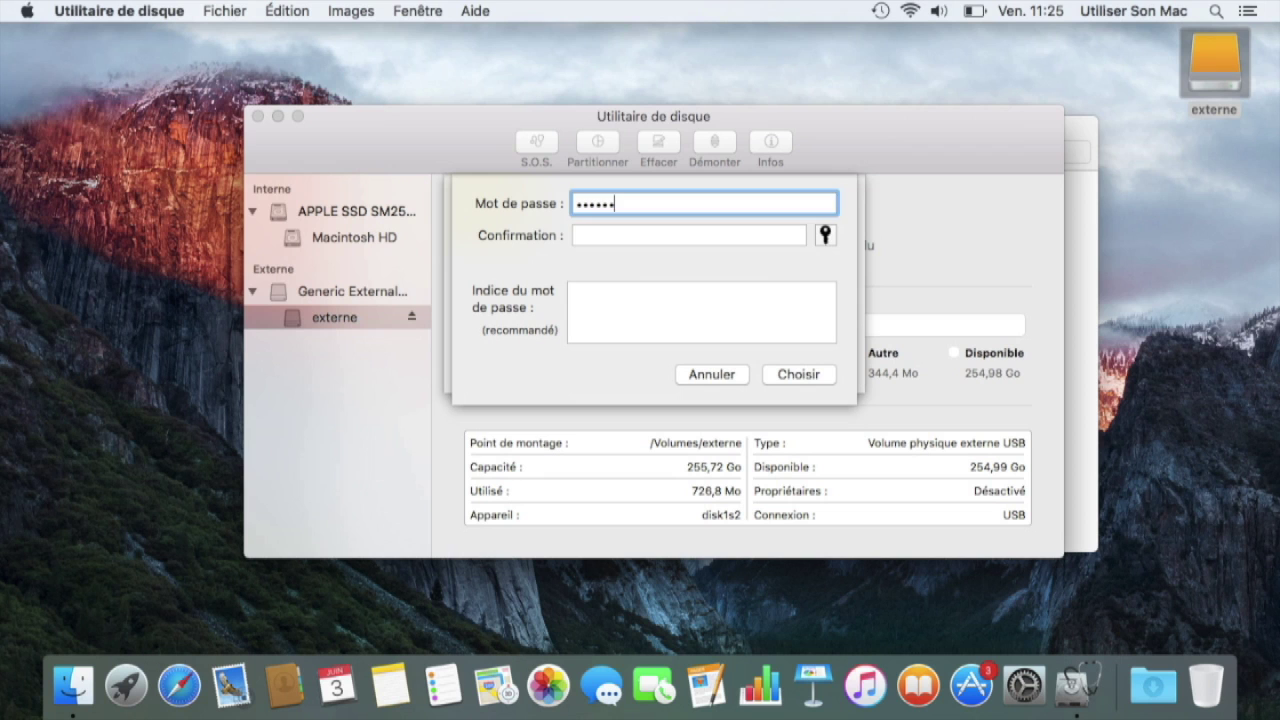
key(Tab)
text(•••••)
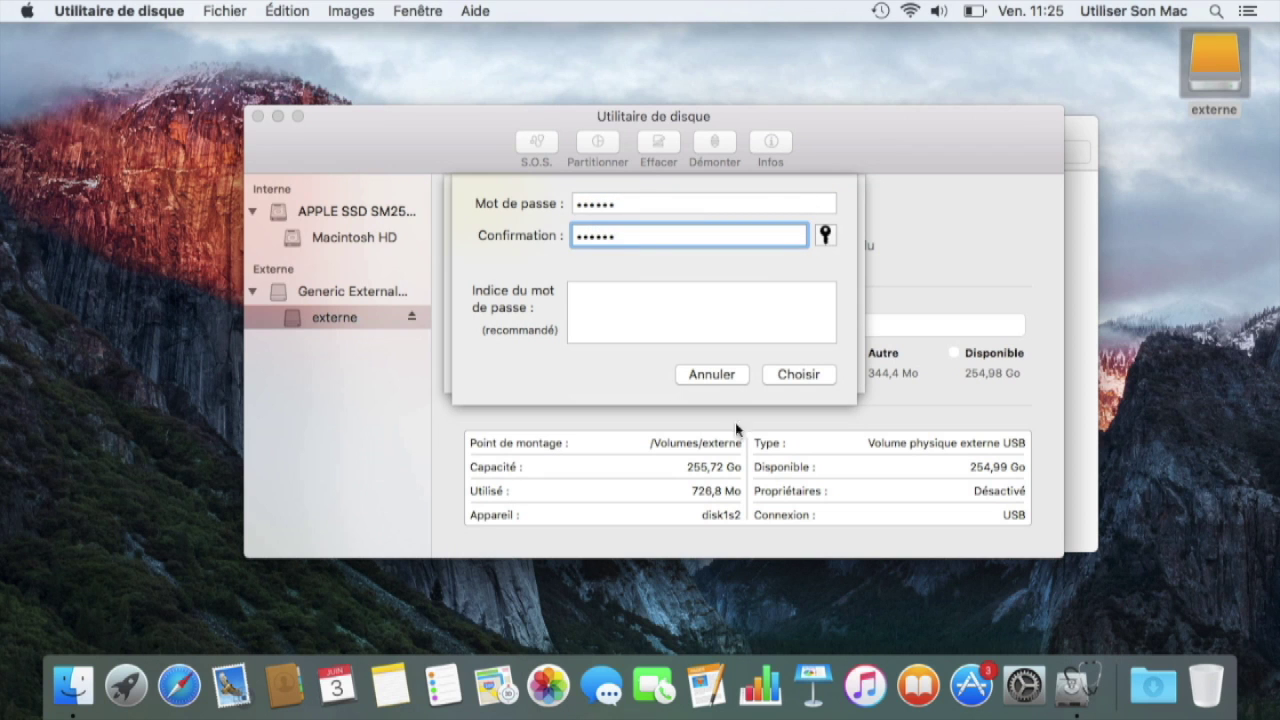
click(810, 376)
click(806, 362)
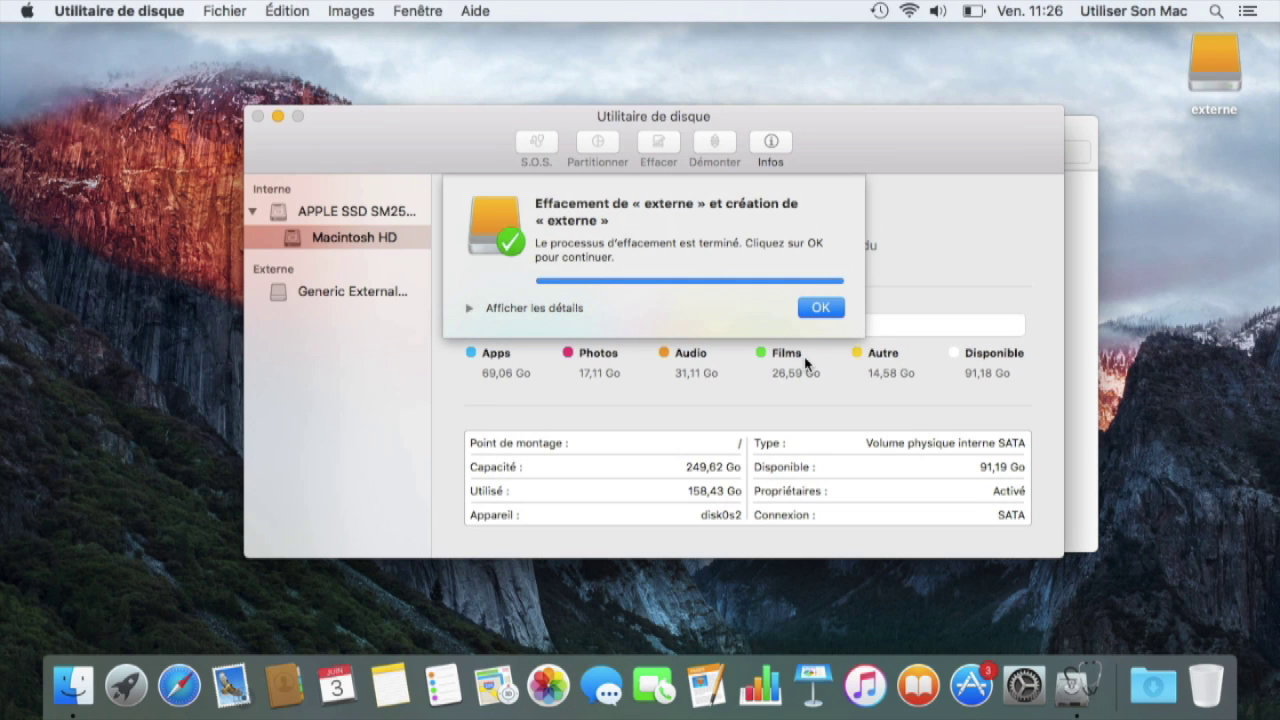
click(814, 311)
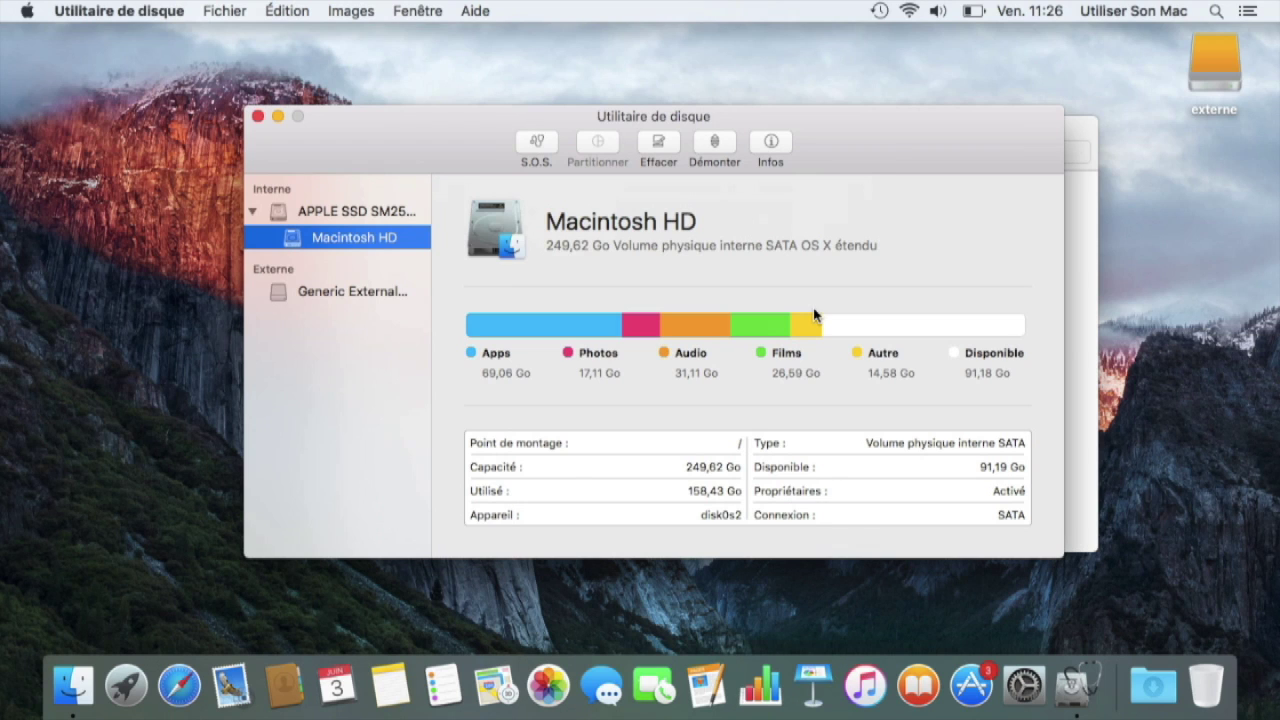
Step: Eject the externe disk and, once it is reconnected, unlock it with its password without saving it in the keychain
drag(1214, 65, 1207, 684)
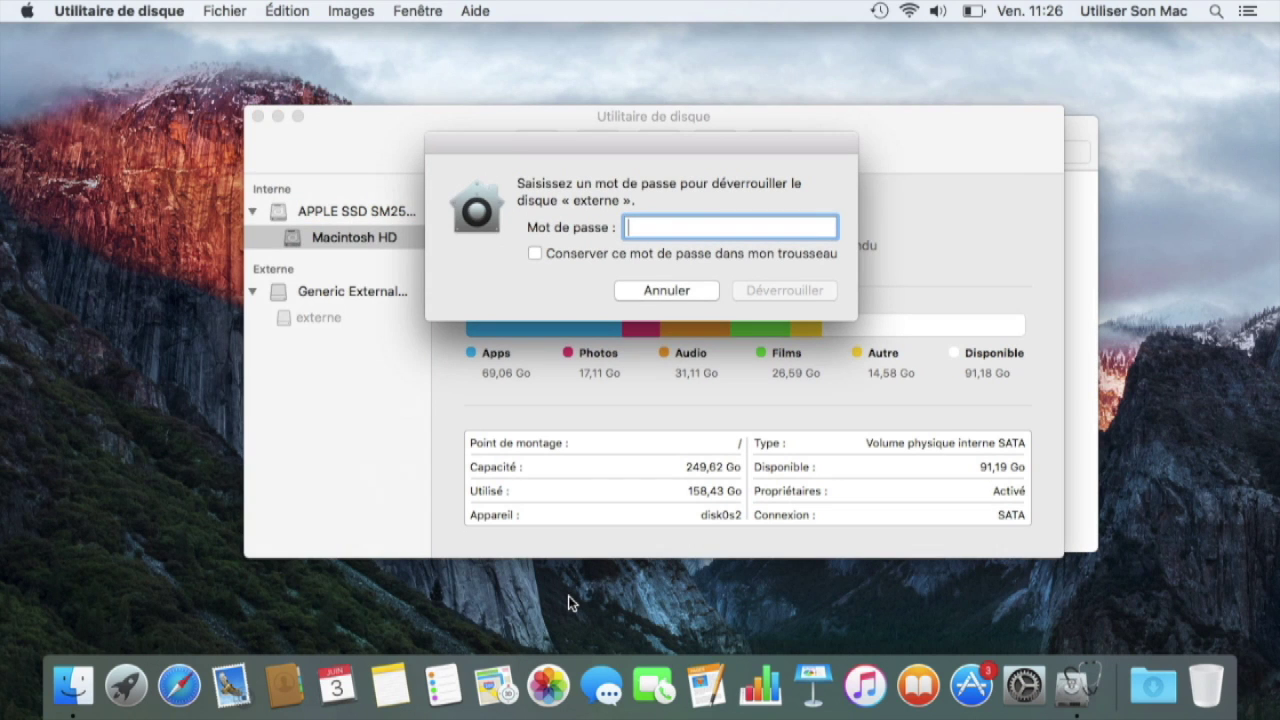
text(••••••)
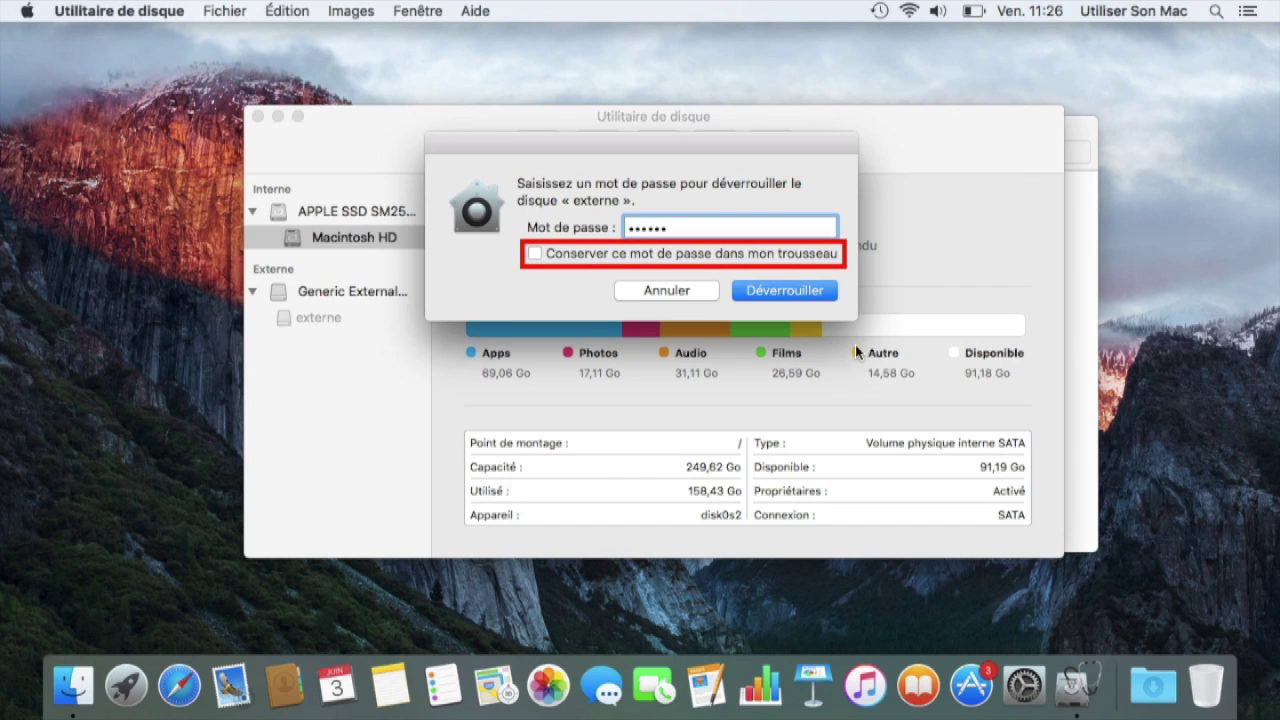
click(802, 291)
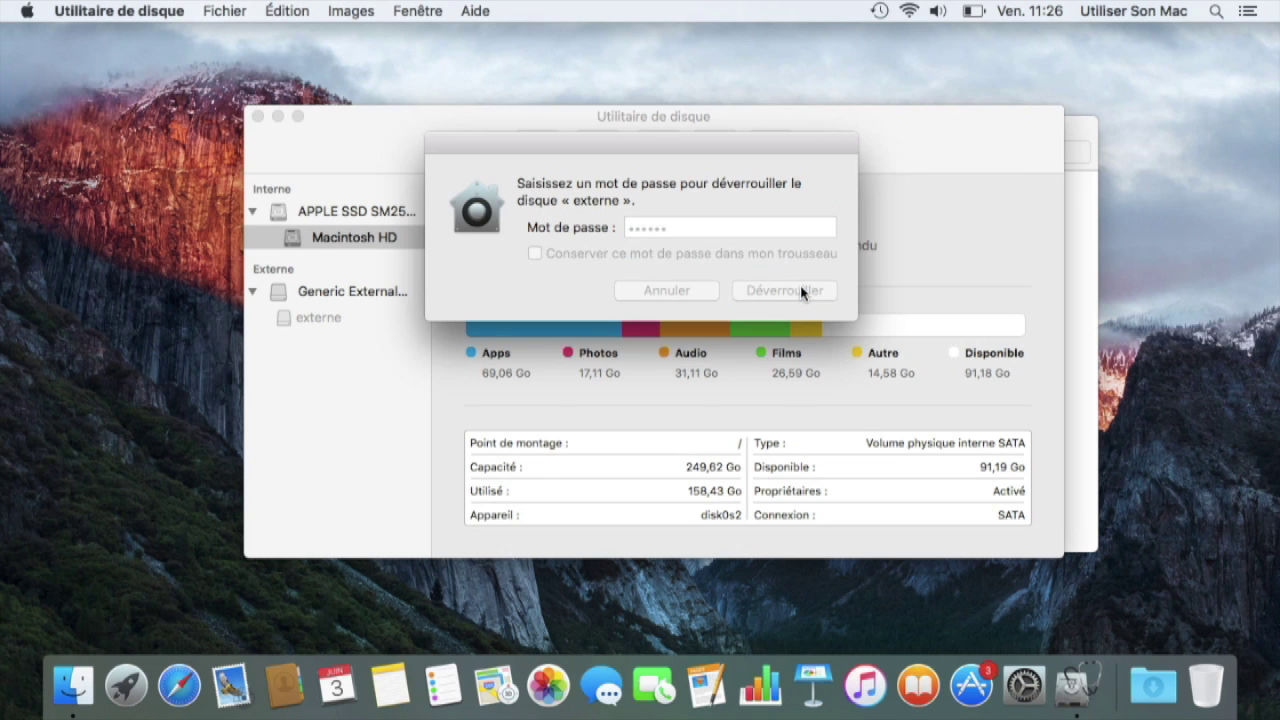
Step: Copy Photos week end, the videos folder and vlc-2.1.2.dmg from Documents back onto the externe disk
double_click(1206, 72)
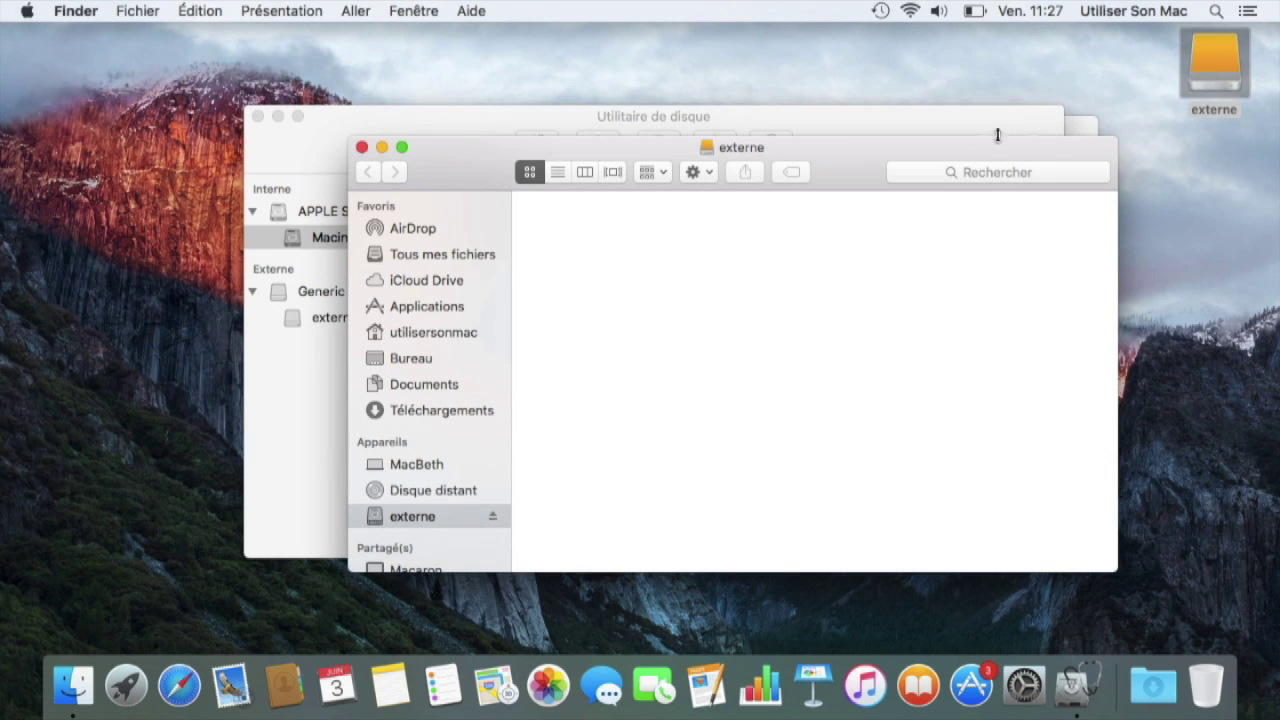
drag(864, 172, 970, 253)
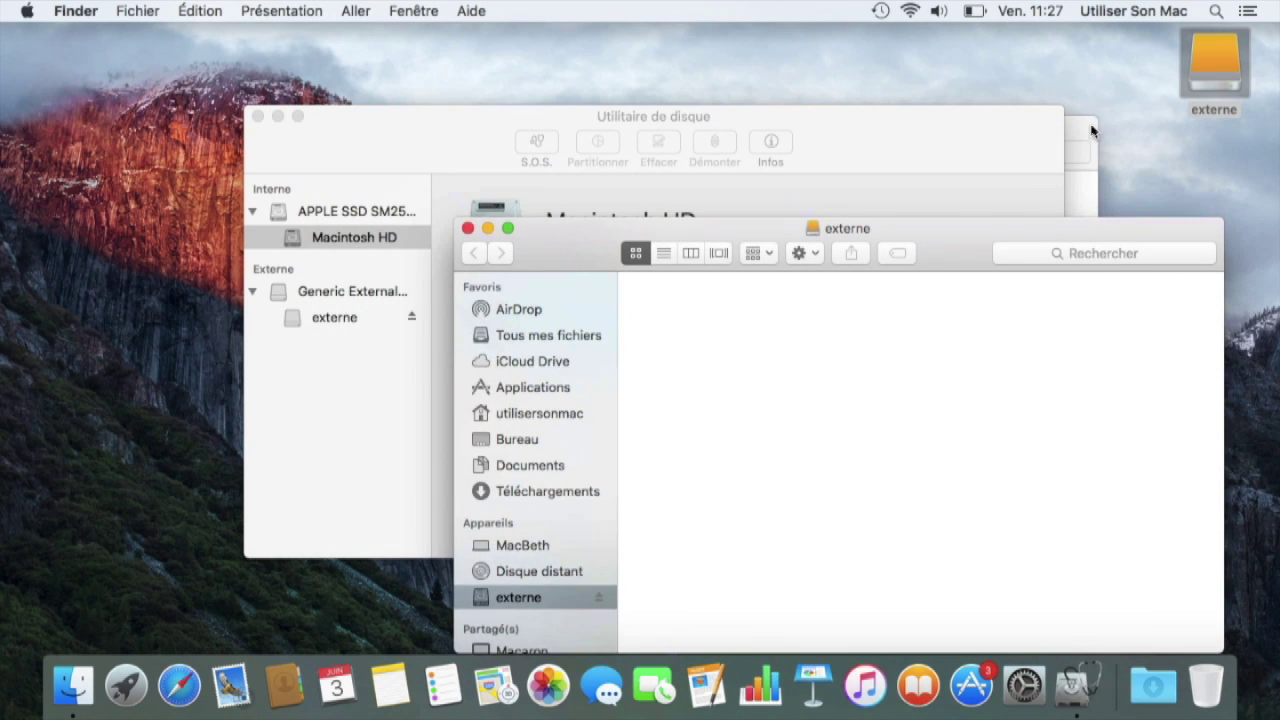
key(super+n)
drag(1011, 94, 722, 49)
drag(731, 355, 1042, 380)
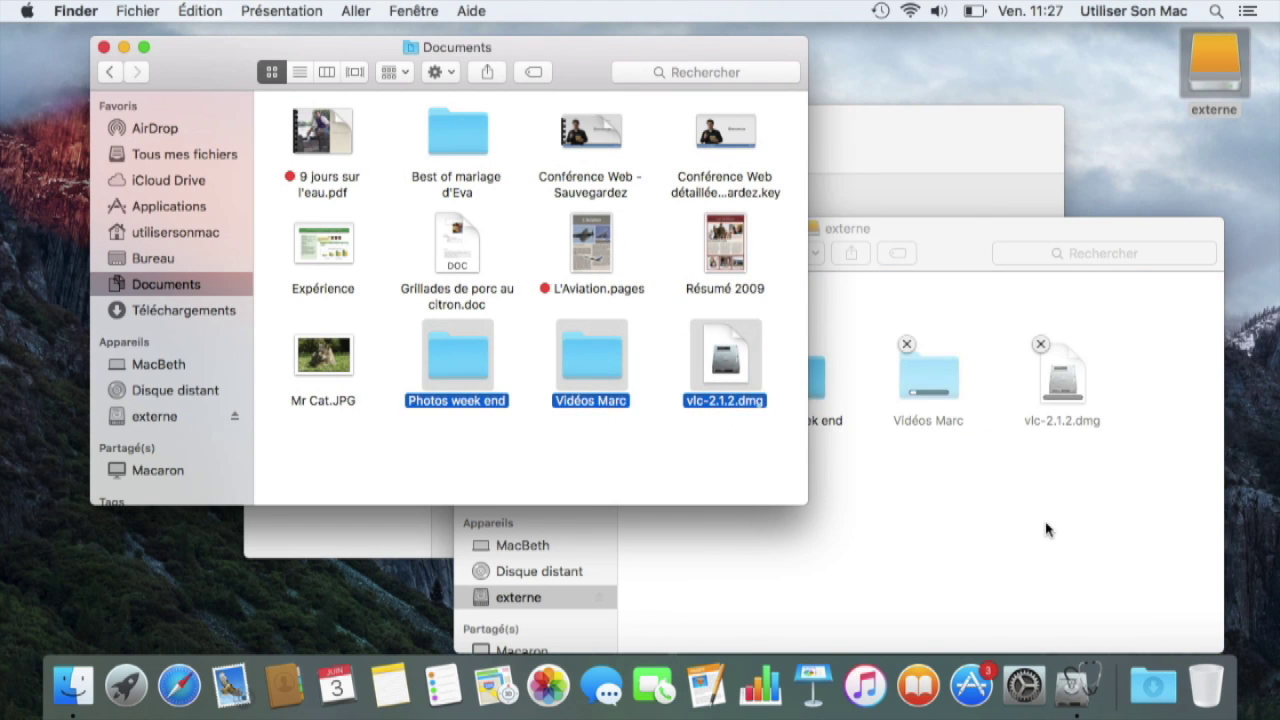